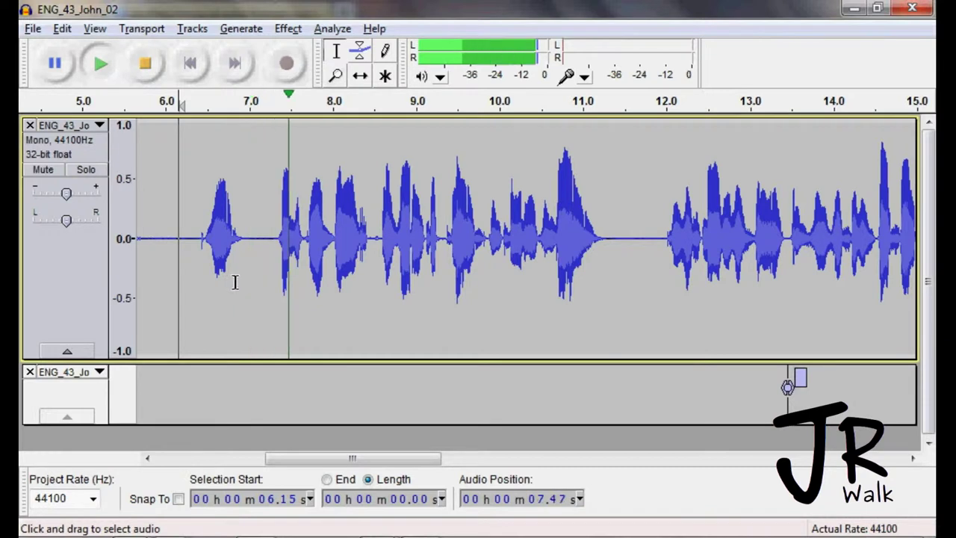
# Stop playback, place the cursor at about 7.3 s in the narration, and import crowd-talking-1.mp3 from the z_Music & Effects folder.
pyautogui.press('space')
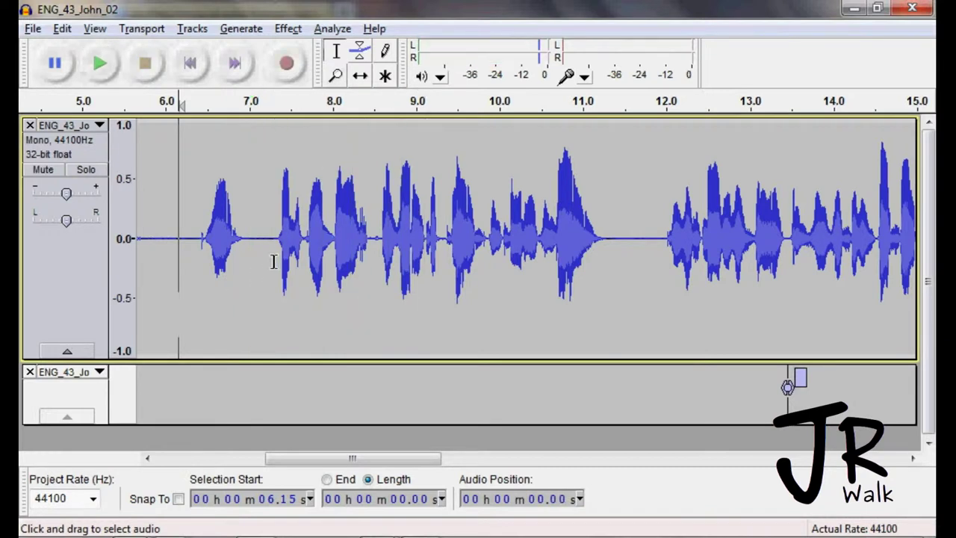
pyautogui.click(273, 261)
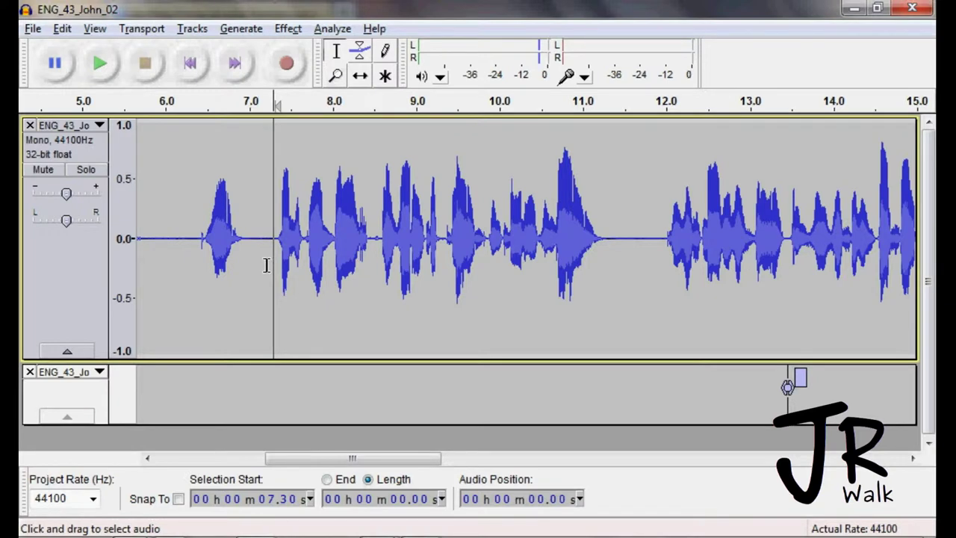
pyautogui.click(33, 30)
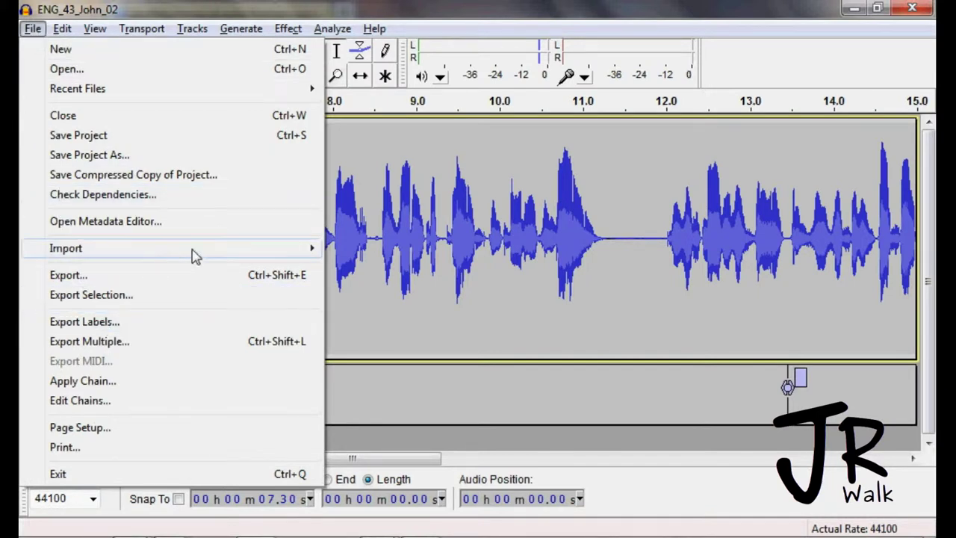
pyautogui.moveTo(195, 251)
pyautogui.click(381, 257)
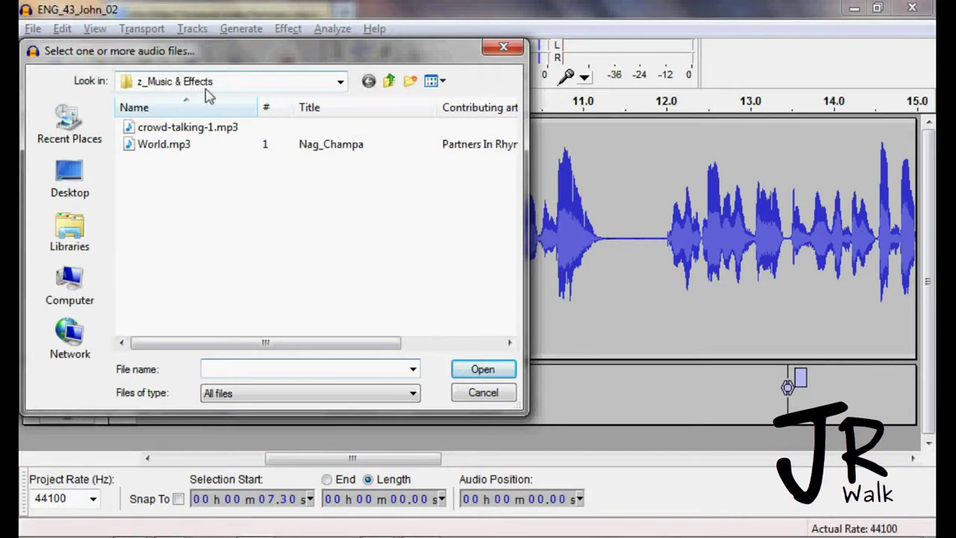
pyautogui.doubleClick(187, 129)
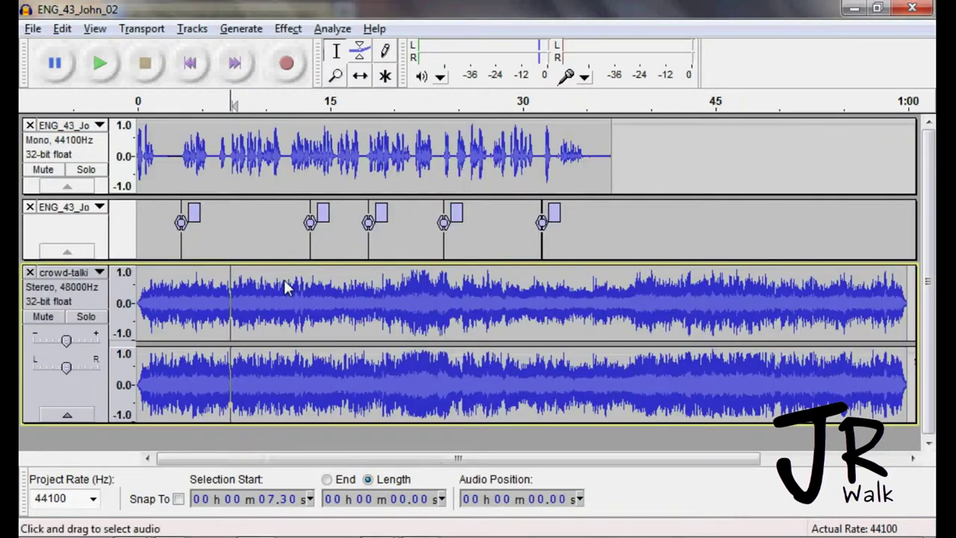
# Move the label track below the crowd-talking track, and reduce the crowd track to mono by splitting it and removing the second channel.
pyautogui.click(100, 208)
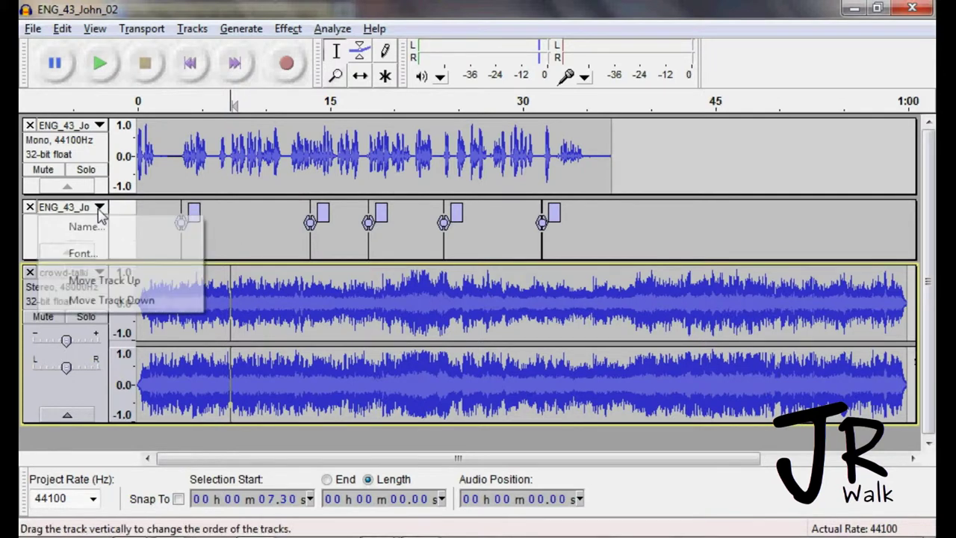
pyautogui.click(117, 301)
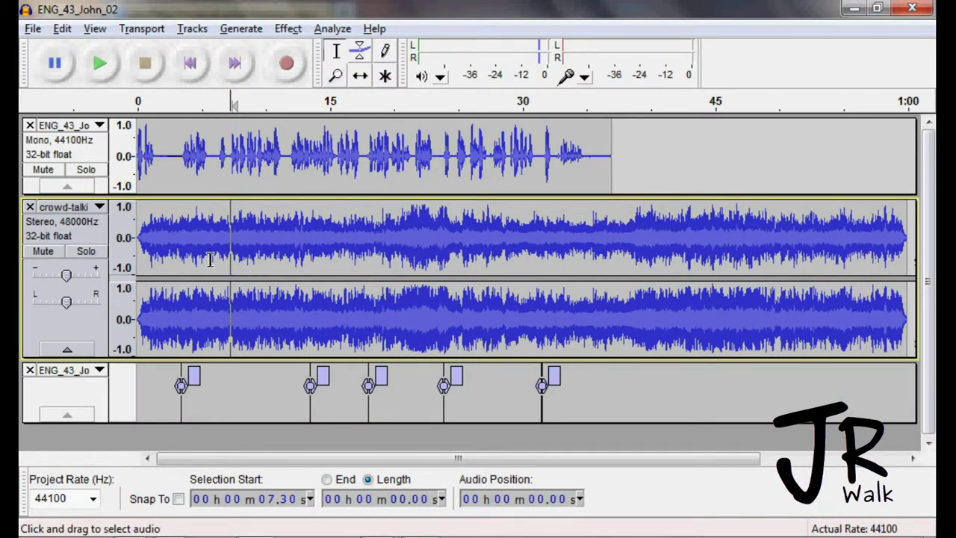
pyautogui.click(101, 209)
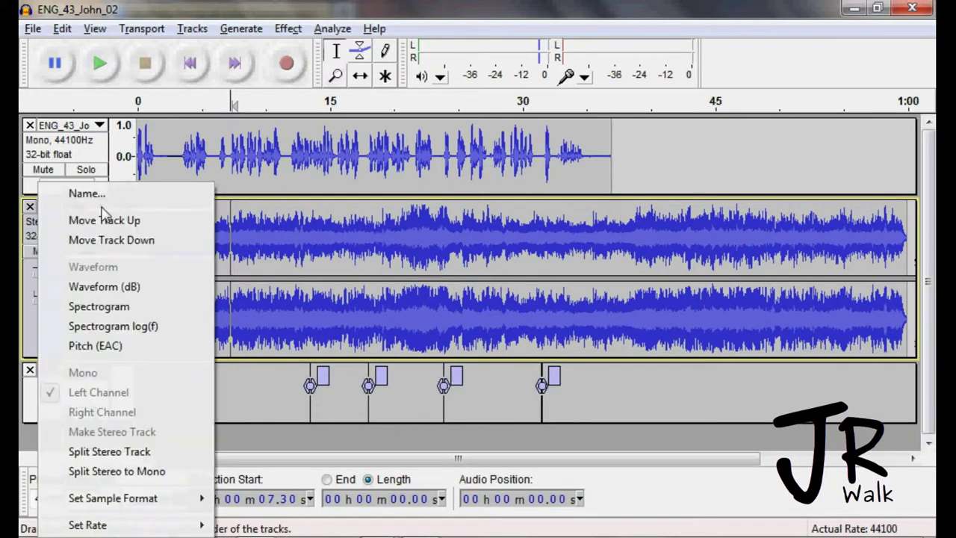
pyautogui.click(133, 471)
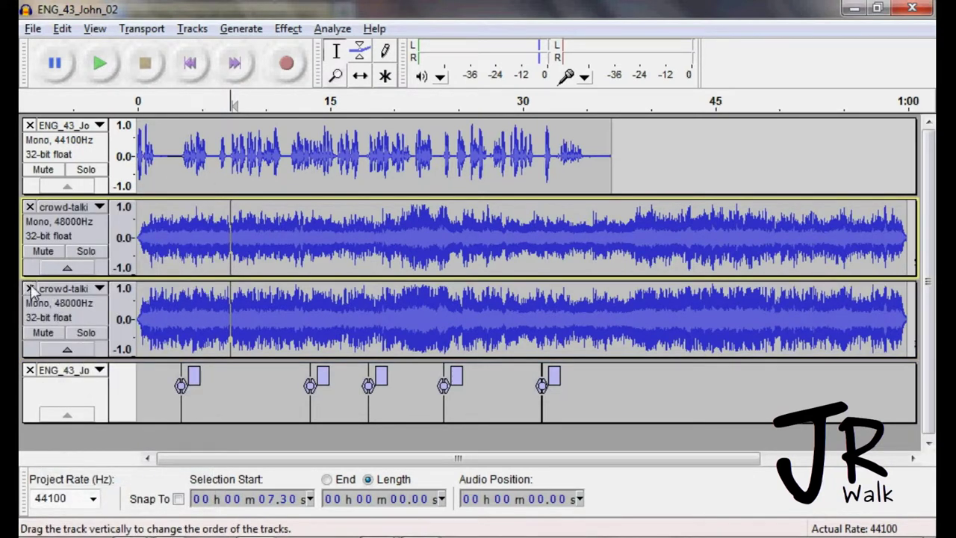
pyautogui.click(30, 289)
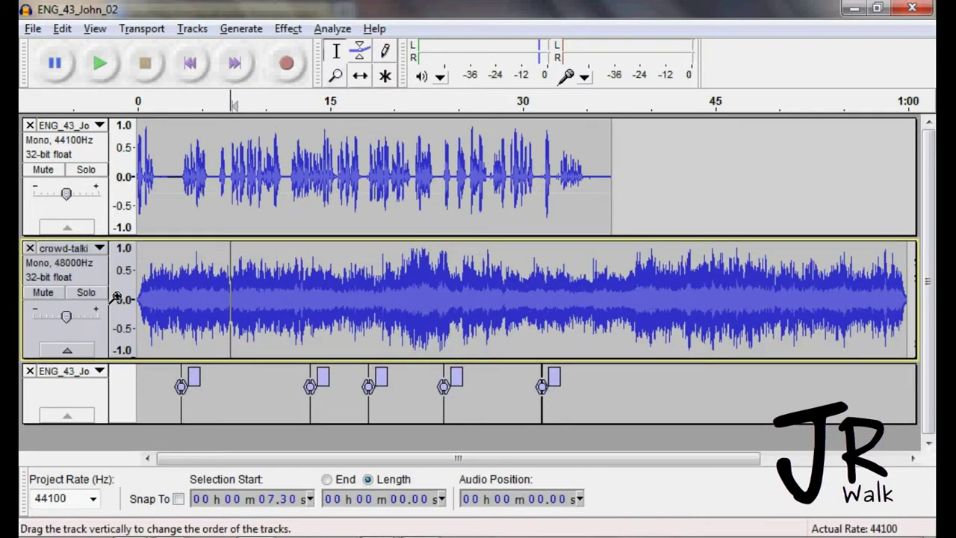
# Play the narration and crowd tracks together briefly from about 6.27 s.
pyautogui.click(218, 177)
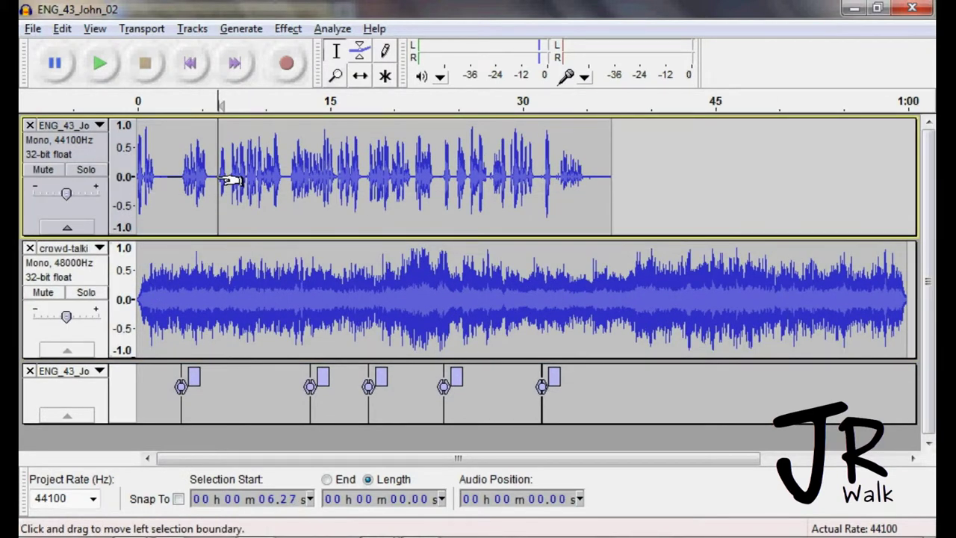
pyautogui.press('space')
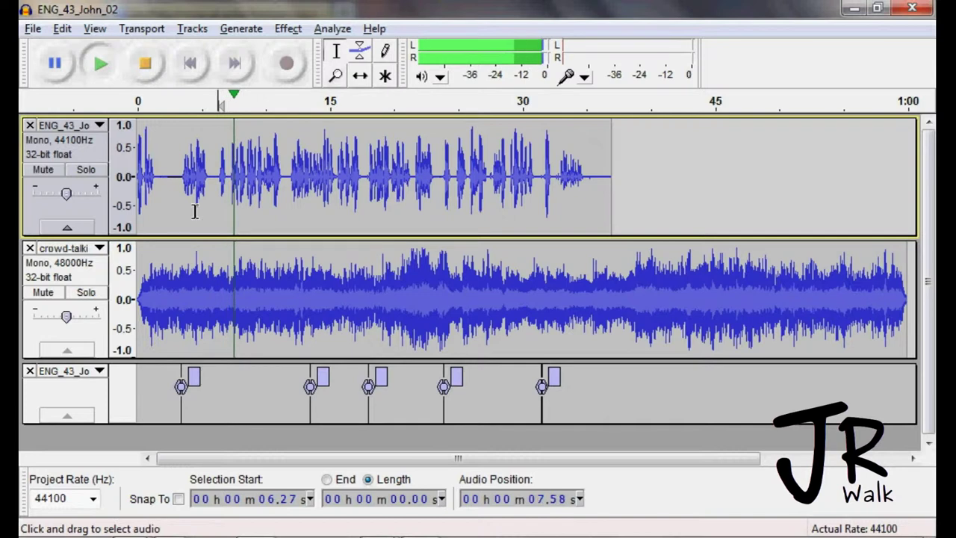
pyautogui.press('space')
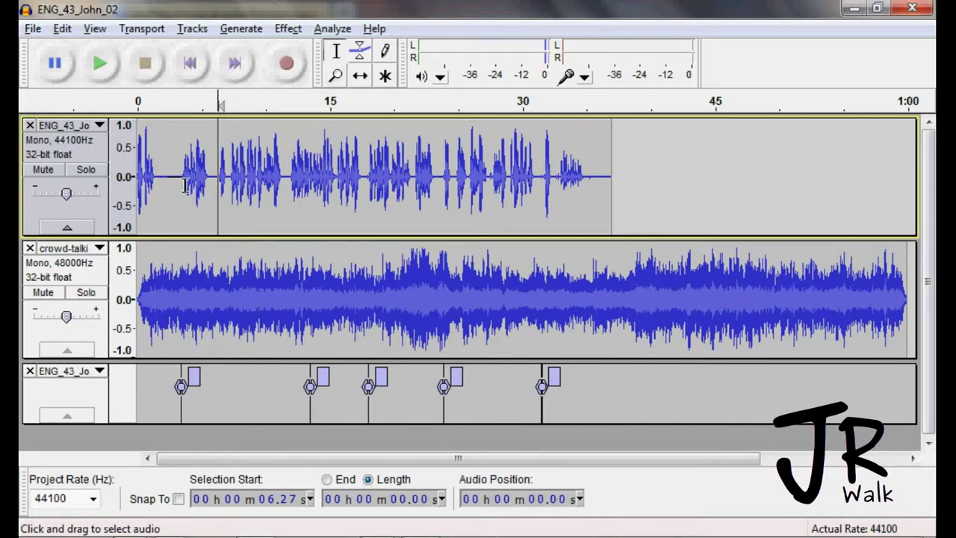
# Shift the crowd clip to start at about 12.4 s, audition the narration from 5.86 s, and mark 7.25 s with the cursor.
pyautogui.click(360, 75)
pyautogui.moveTo(279, 289); pyautogui.dragTo(437, 291)
pyautogui.click(336, 51)
pyautogui.click(213, 178)
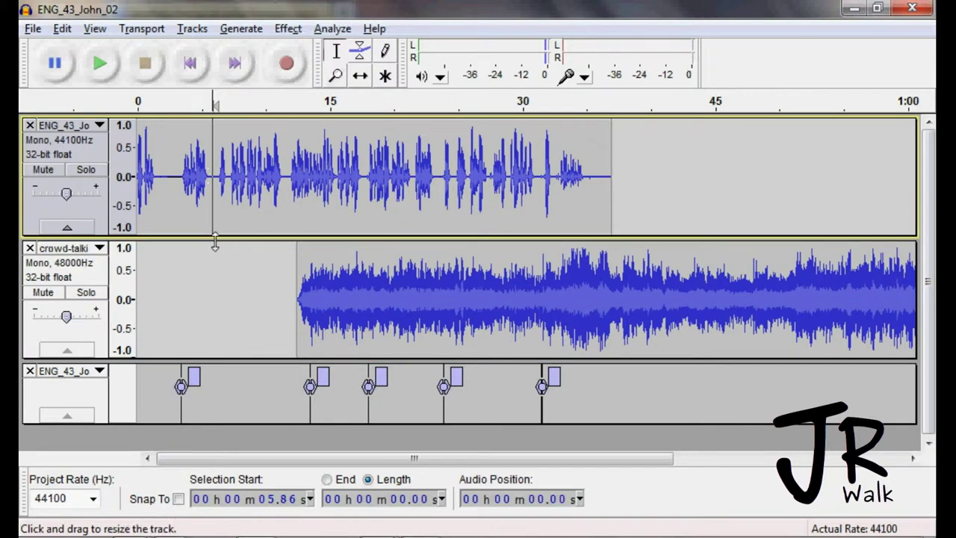
pyautogui.press('space')
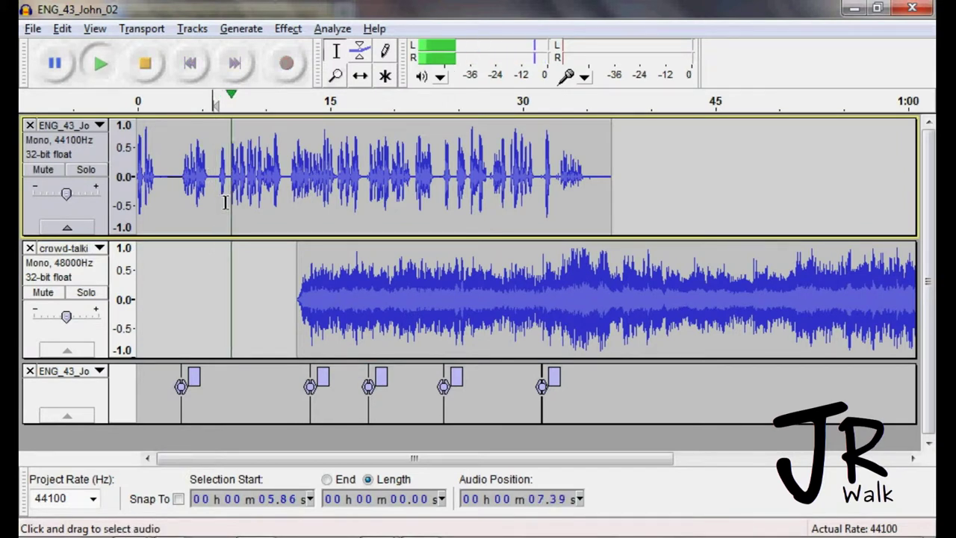
pyautogui.press('space')
pyautogui.click(230, 178)
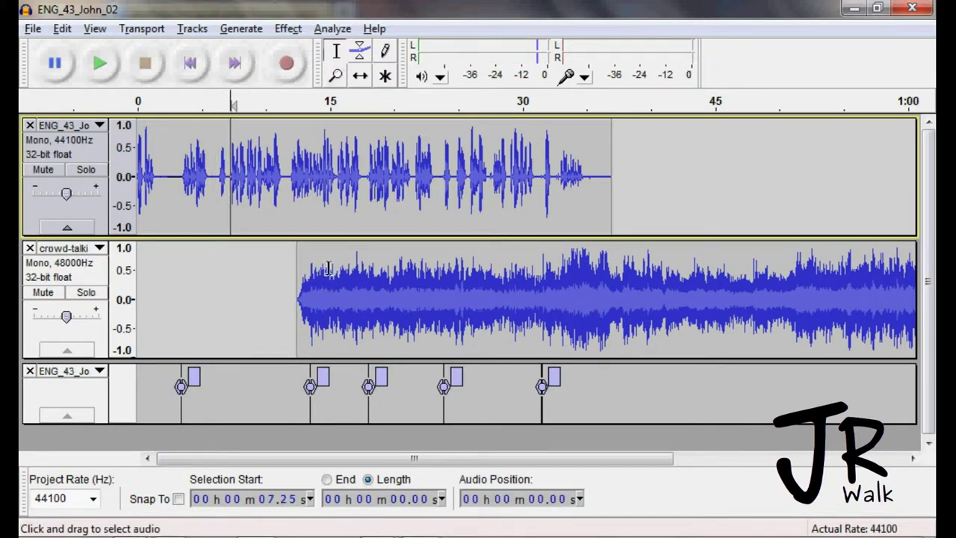
# Time-shift the crowd clip earlier so it starts at about 6.9 s, in the pause after the short narration word.
pyautogui.click(360, 75)
pyautogui.moveTo(334, 310); pyautogui.dragTo(285, 296)
pyautogui.hotkey('ctrl', '1')
pyautogui.hotkey('ctrl', '1')
pyautogui.hotkey('ctrl', '1')
pyautogui.hotkey('ctrl', '1')
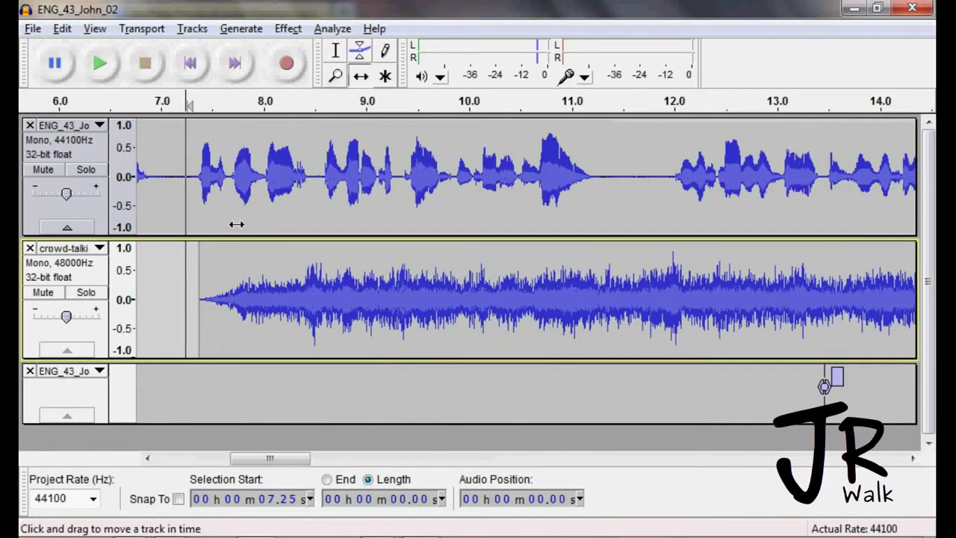
pyautogui.moveTo(254, 457)
pyautogui.mouseDown()
pyautogui.moveTo(231, 453)
pyautogui.moveTo(257, 457)
pyautogui.mouseUp()
pyautogui.moveTo(551, 319); pyautogui.dragTo(449, 336)
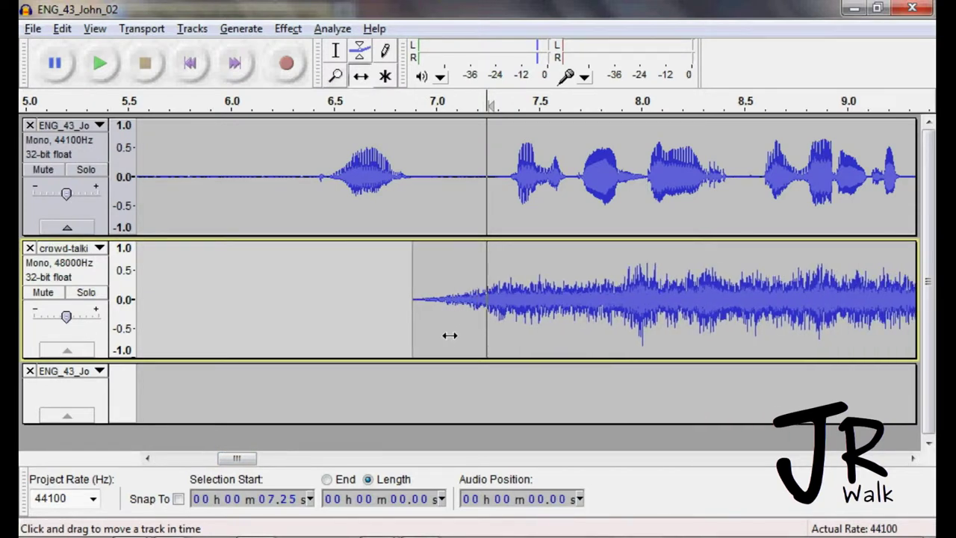
# Play the mix from about 6.29 s to check the crowd clip's entry against the narration.
pyautogui.click(283, 185)
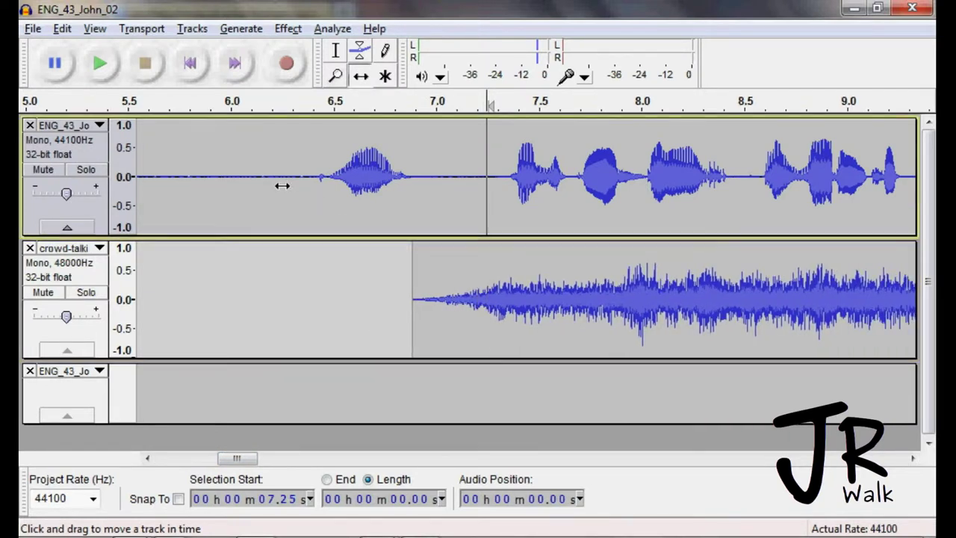
pyautogui.keyDown('ctrl'); pyautogui.scroll(-2, 283, 185); pyautogui.keyUp('ctrl')
pyautogui.press('F1')
pyautogui.click(283, 200)
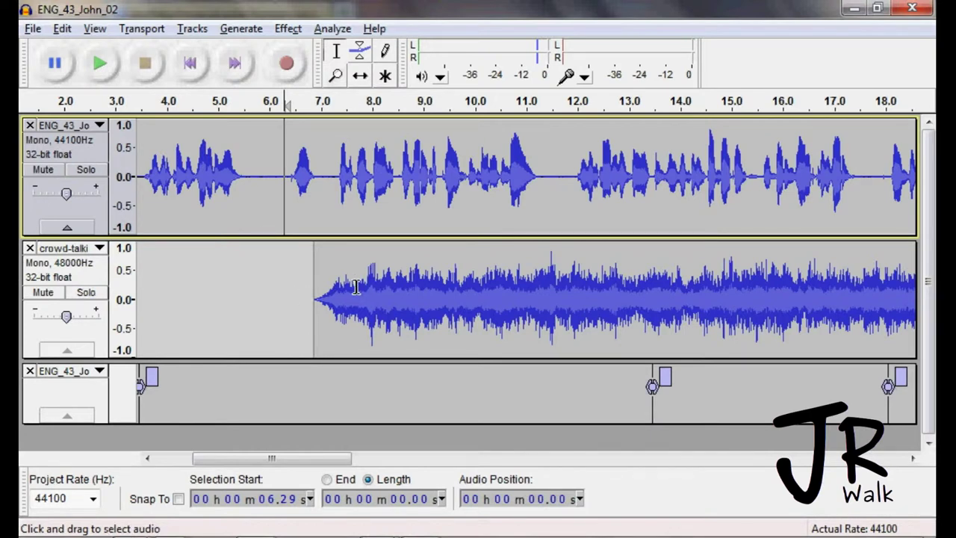
pyautogui.click(101, 65)
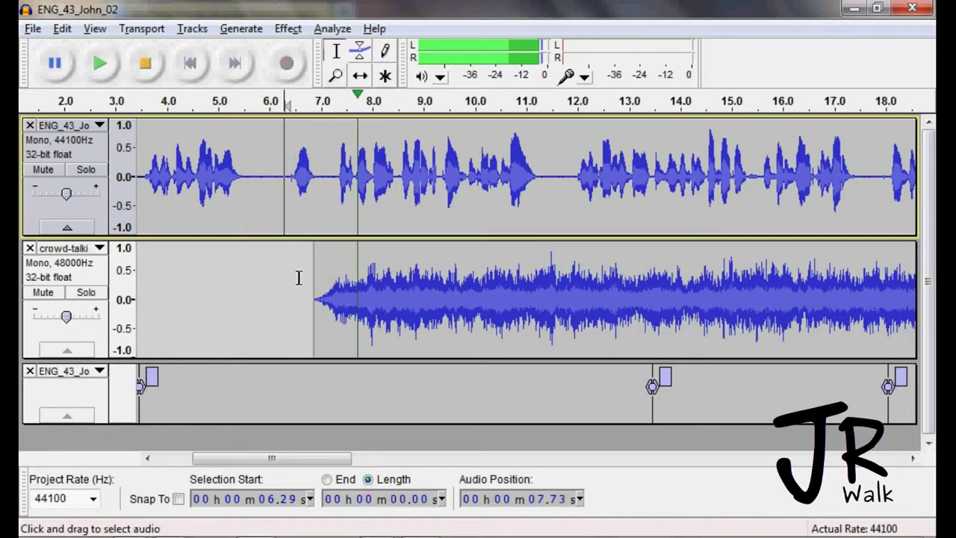
pyautogui.press('space')
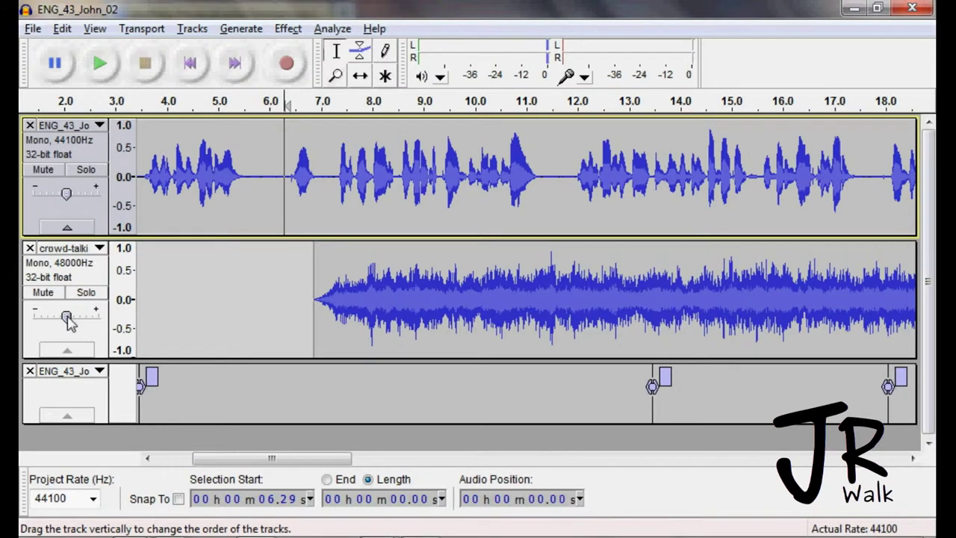
# Lower the crowd track's gain in two adjustments and audition the mix from about 6.18 s.
pyautogui.moveTo(66, 316); pyautogui.dragTo(53, 319)
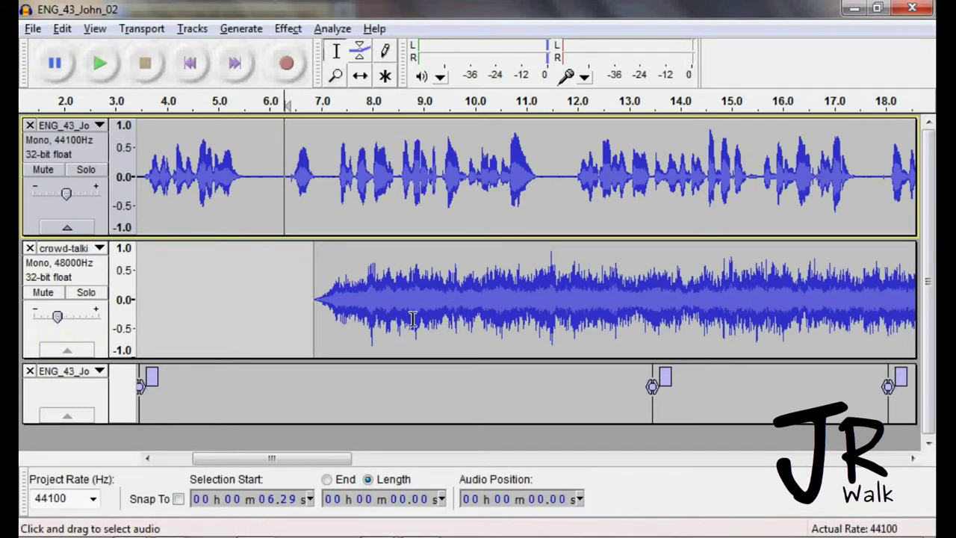
pyautogui.moveTo(60, 320); pyautogui.dragTo(54, 319)
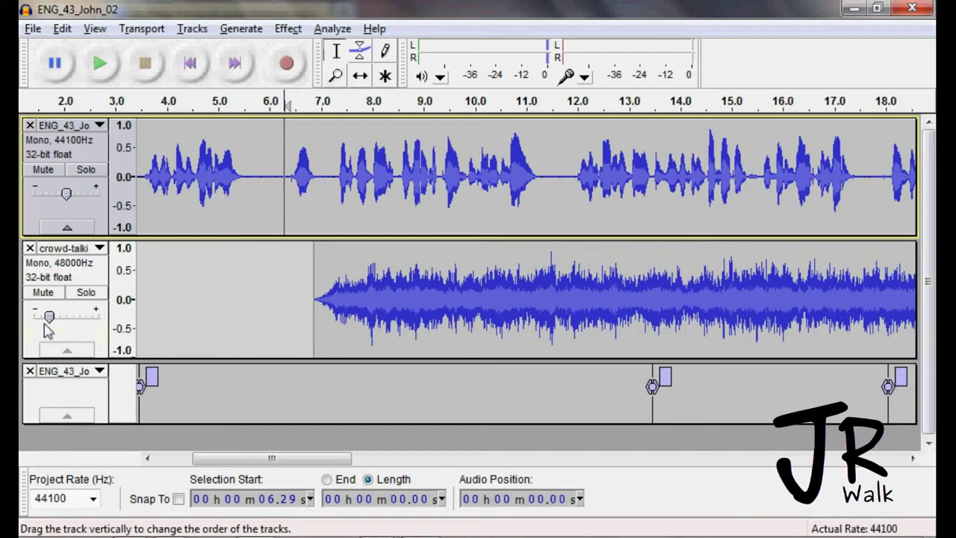
pyautogui.click(279, 276)
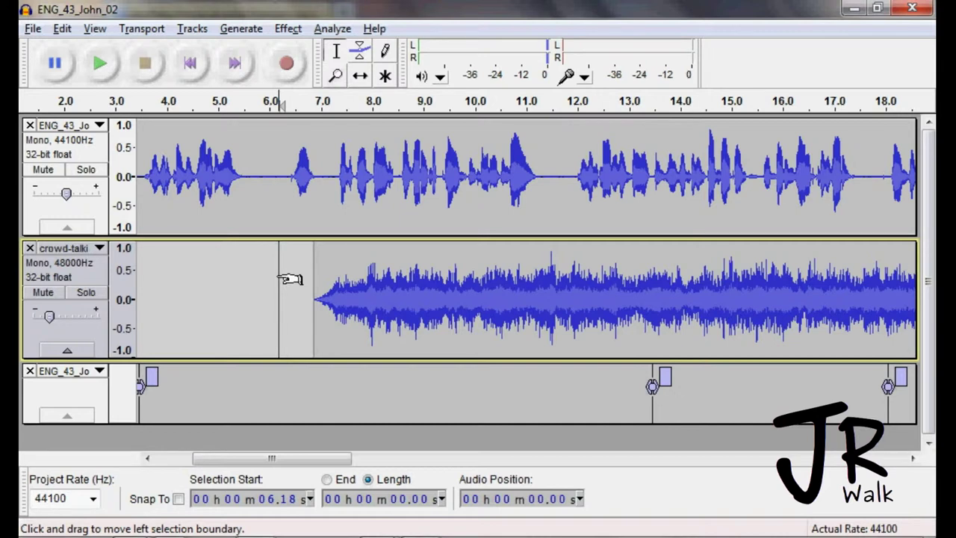
pyautogui.press('space')
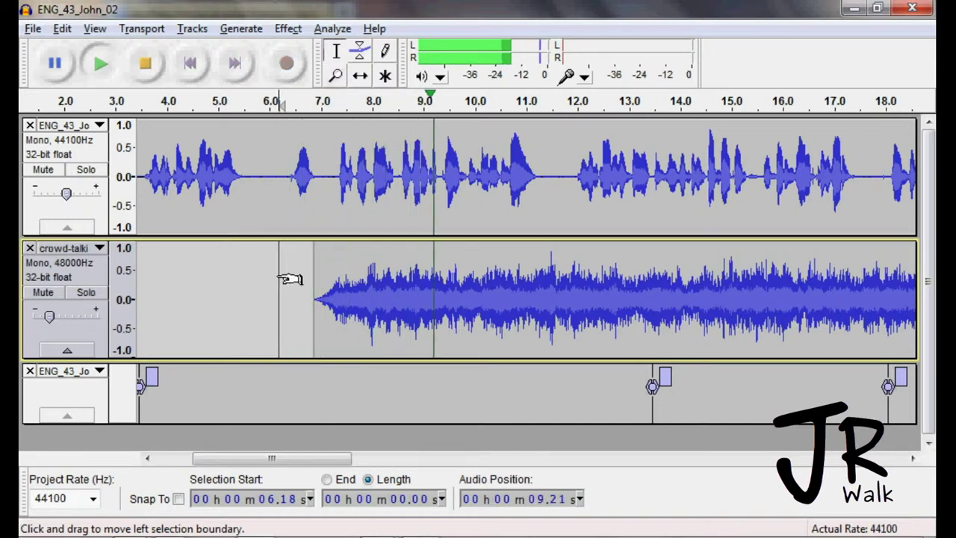
pyautogui.press('space')
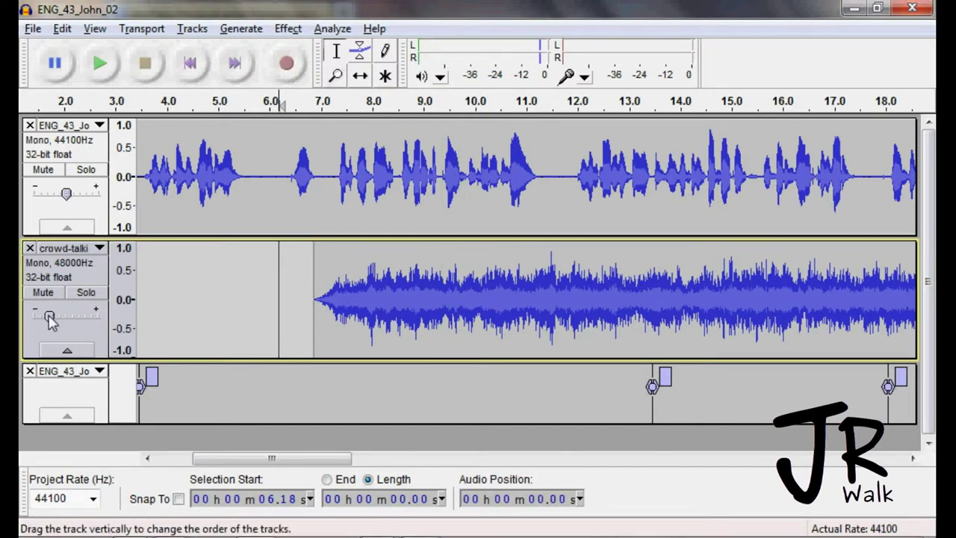
# Reduce the crowd track's gain slightly more and play the mix again from about 6.5 s.
pyautogui.moveTo(49, 317); pyautogui.dragTo(46, 318)
pyautogui.click(296, 299)
pyautogui.press('space')
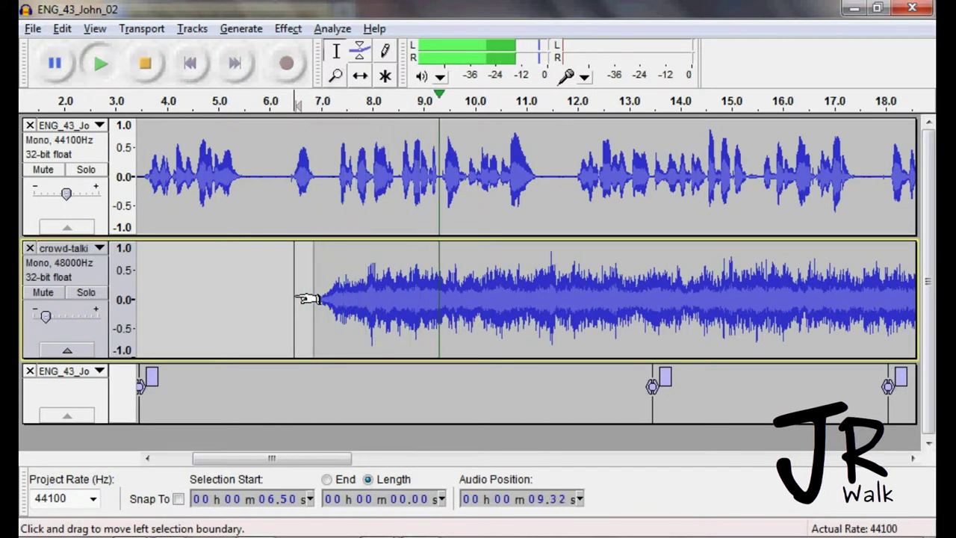
pyautogui.press('space')
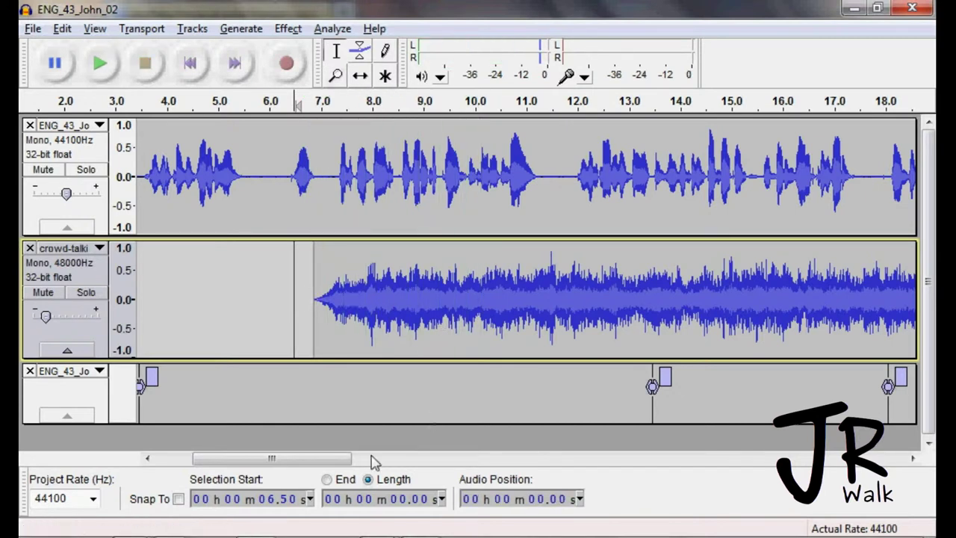
# Delete the crowd audio from the label at about 18.04 s through the end of the clip.
pyautogui.moveTo(342, 458); pyautogui.dragTo(447, 433)
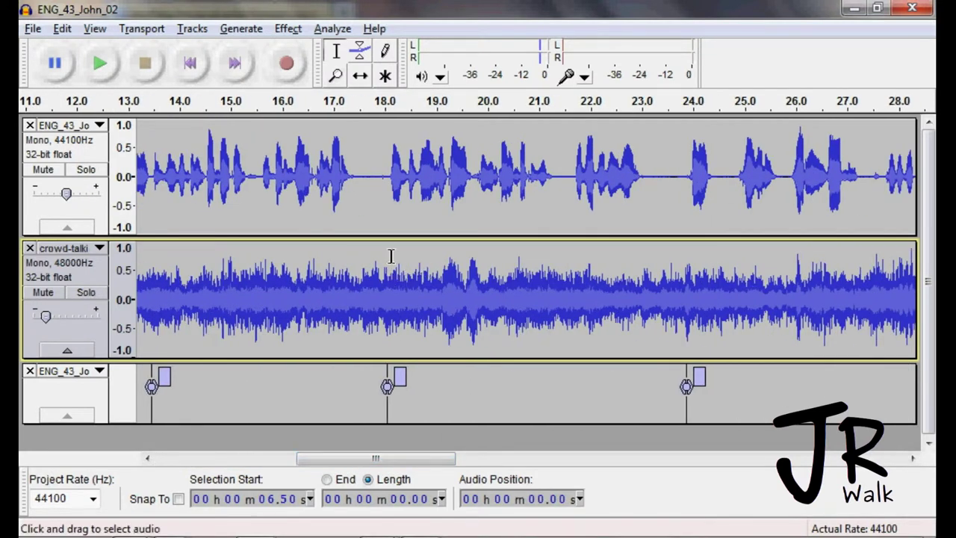
pyautogui.click(383, 191)
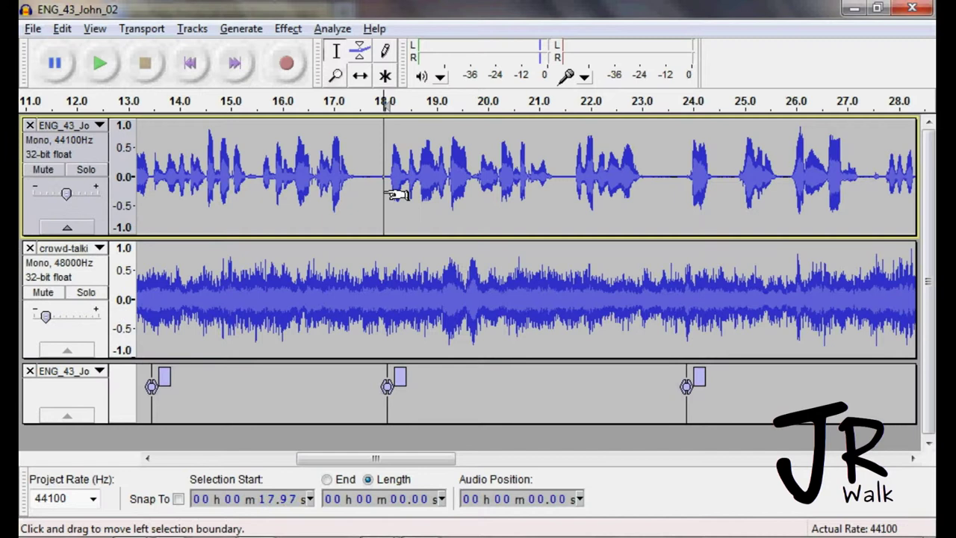
pyautogui.click(384, 303)
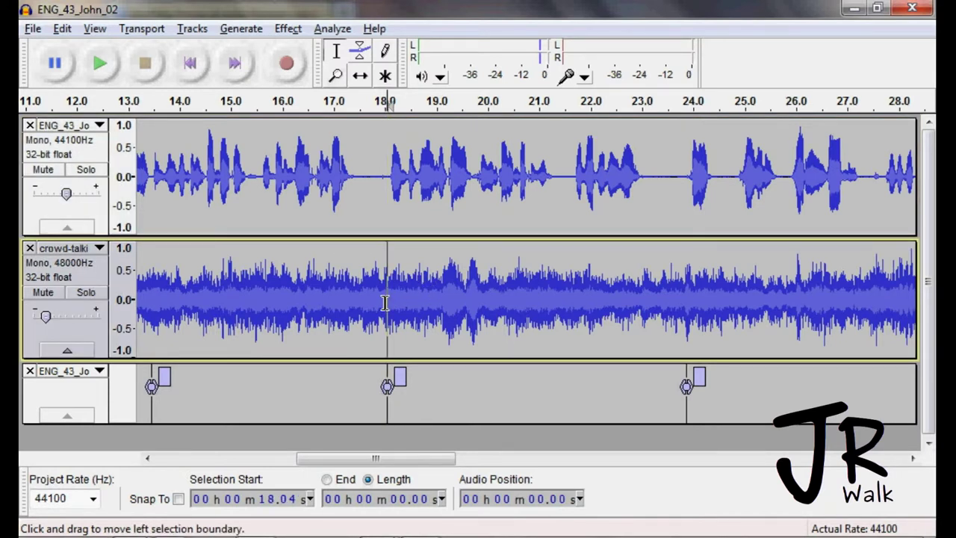
pyautogui.moveTo(399, 306); pyautogui.dragTo(923, 302)
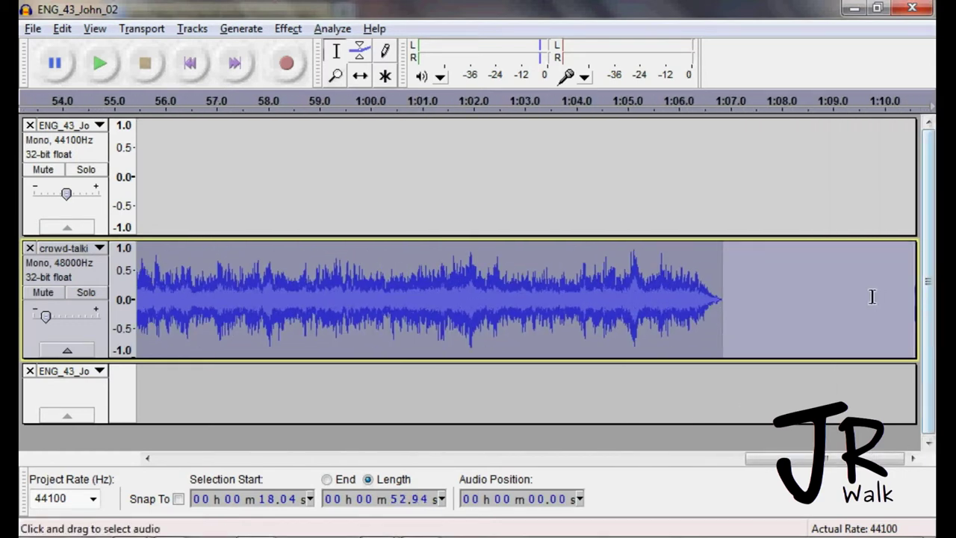
pyautogui.press('Delete')
# Play the mix from about 16.70 s to check how the crowd clip ends under the narration.
pyautogui.moveTo(777, 458); pyautogui.dragTo(348, 458)
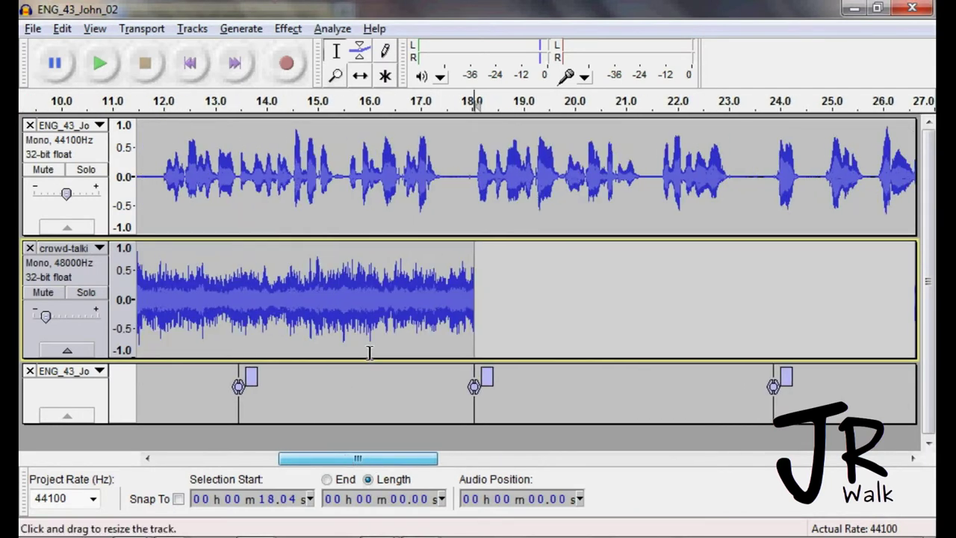
pyautogui.click(405, 292)
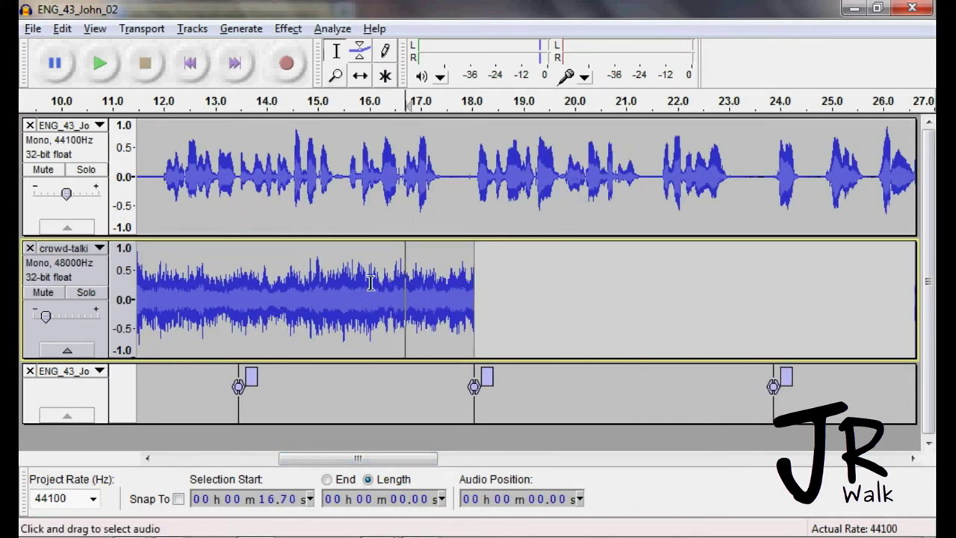
pyautogui.press('space')
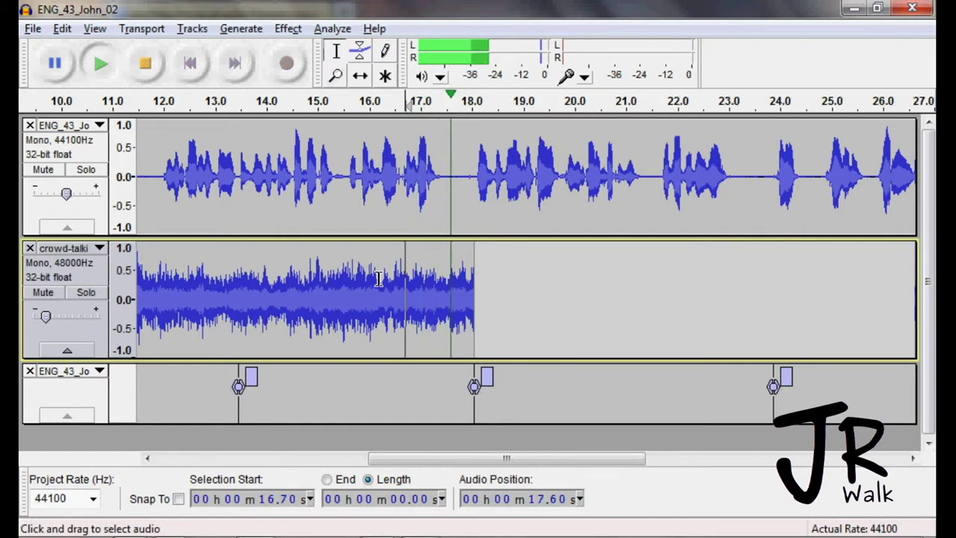
pyautogui.press('space')
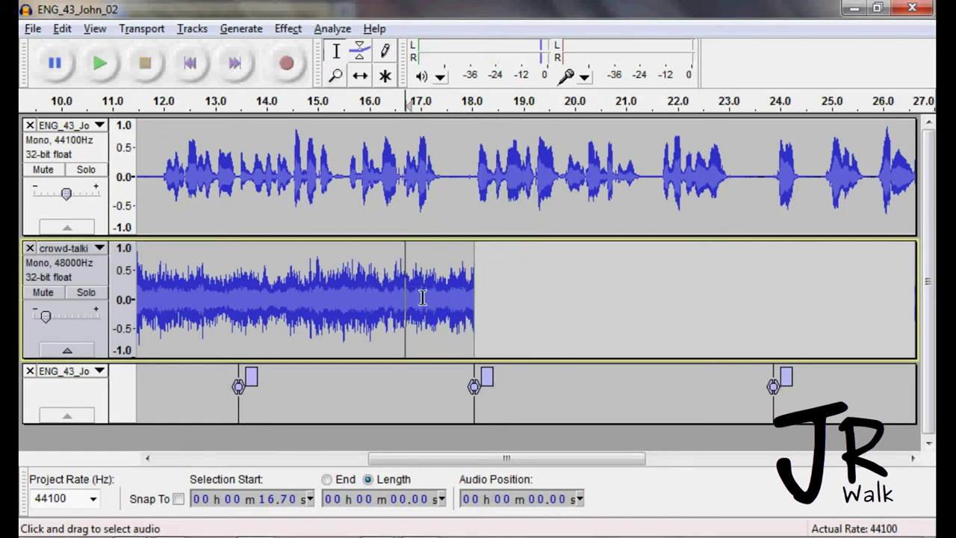
# Try a Fade Out on the crowd clip from about 16.59 s to its end, a 1.45 s selection.
pyautogui.moveTo(407, 305); pyautogui.dragTo(475, 298)
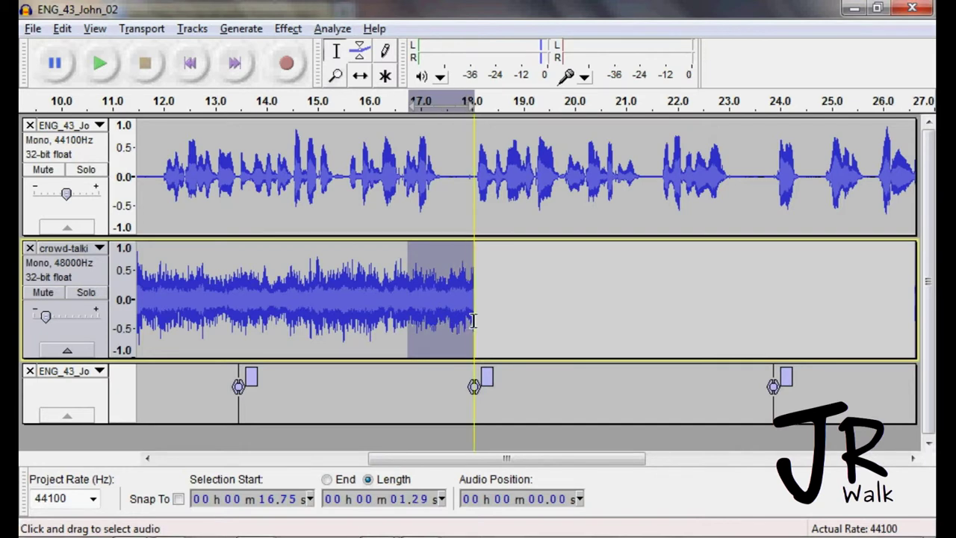
pyautogui.click(400, 293)
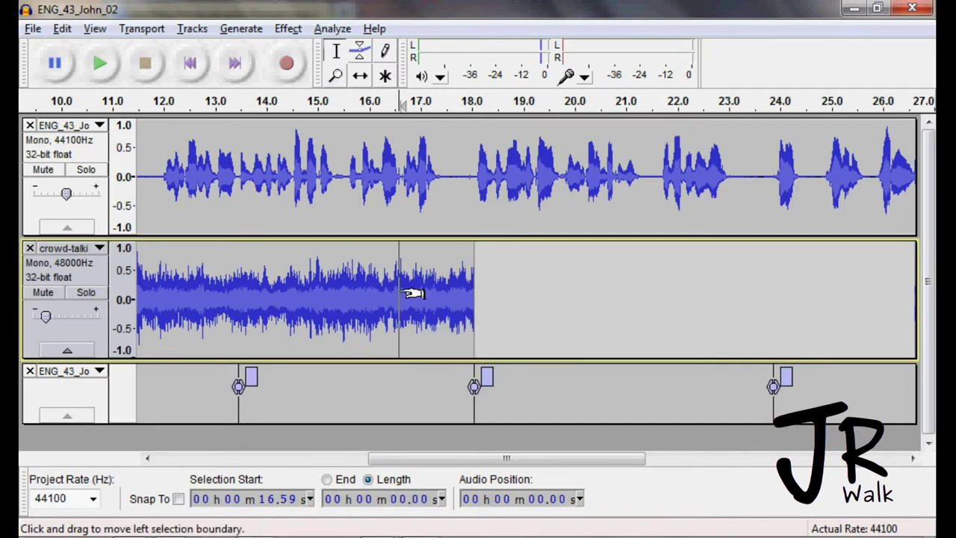
pyautogui.moveTo(409, 292); pyautogui.dragTo(484, 312)
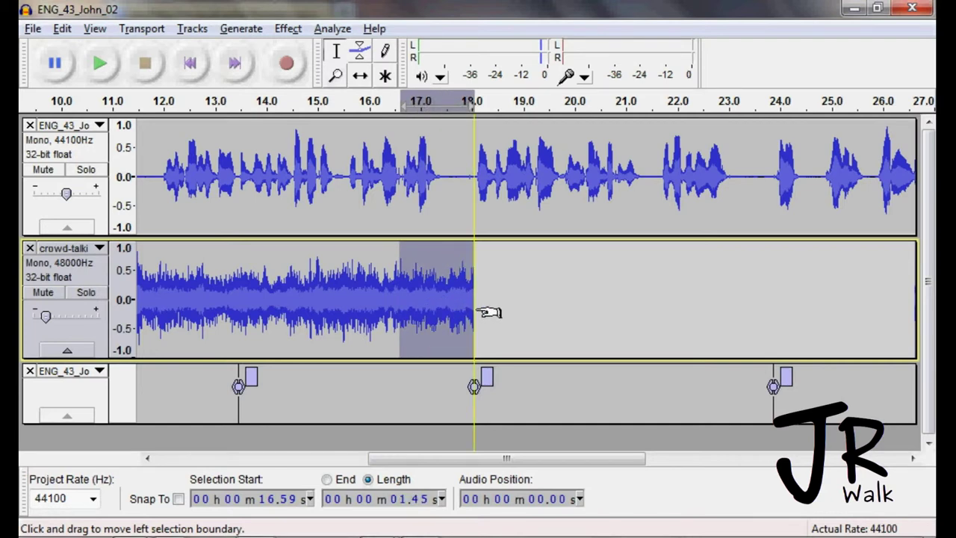
pyautogui.click(295, 34)
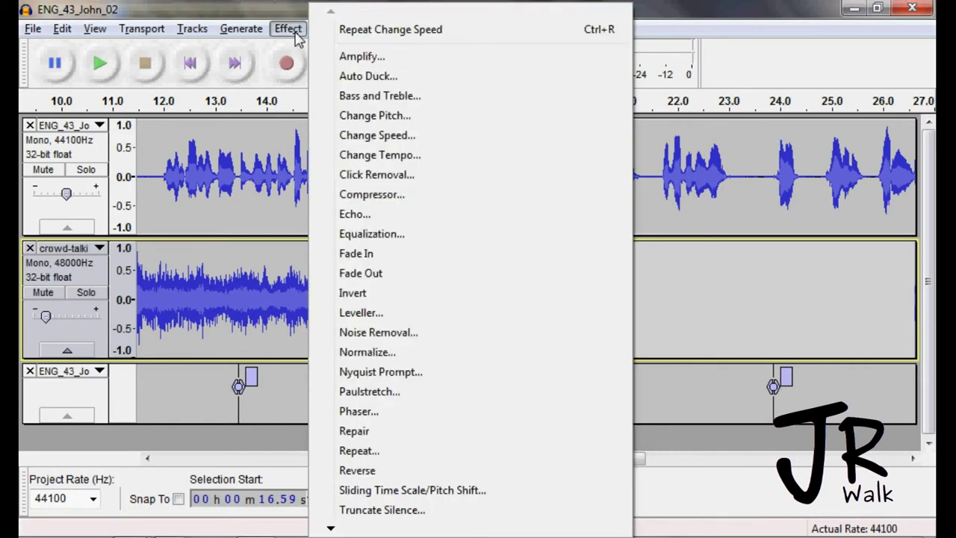
pyautogui.click(364, 274)
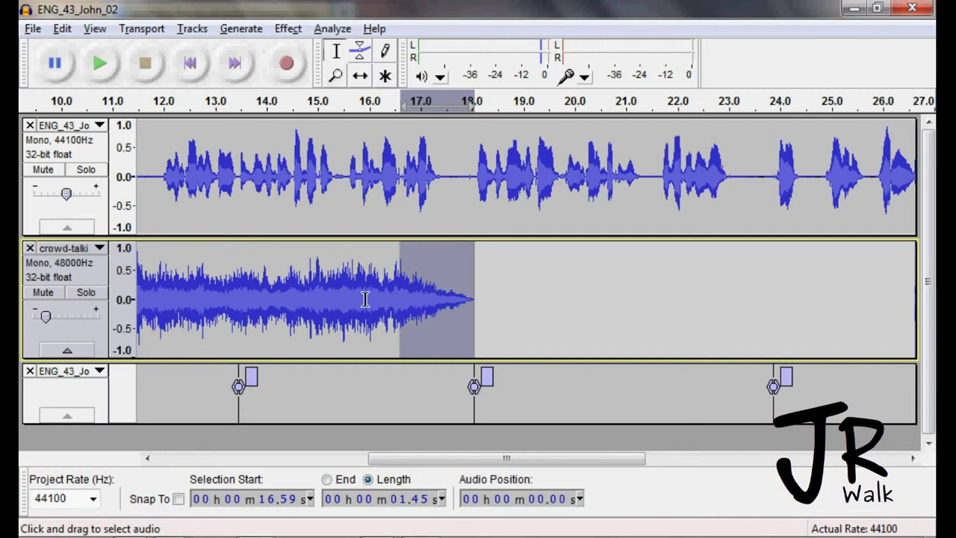
# Audition the crowd clip's fade-out by playing the mix from about 15.91 s.
pyautogui.click(365, 299)
pyautogui.press('space')
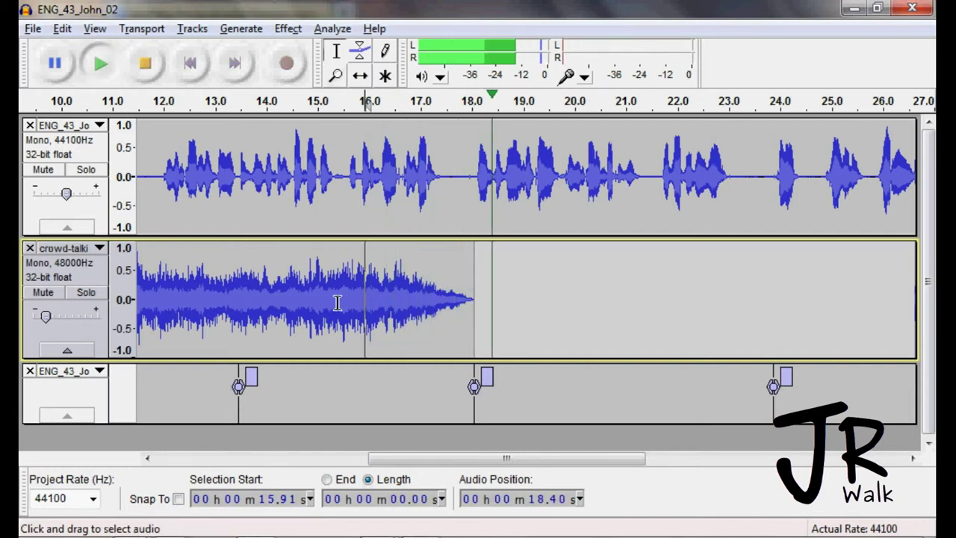
pyautogui.press('space')
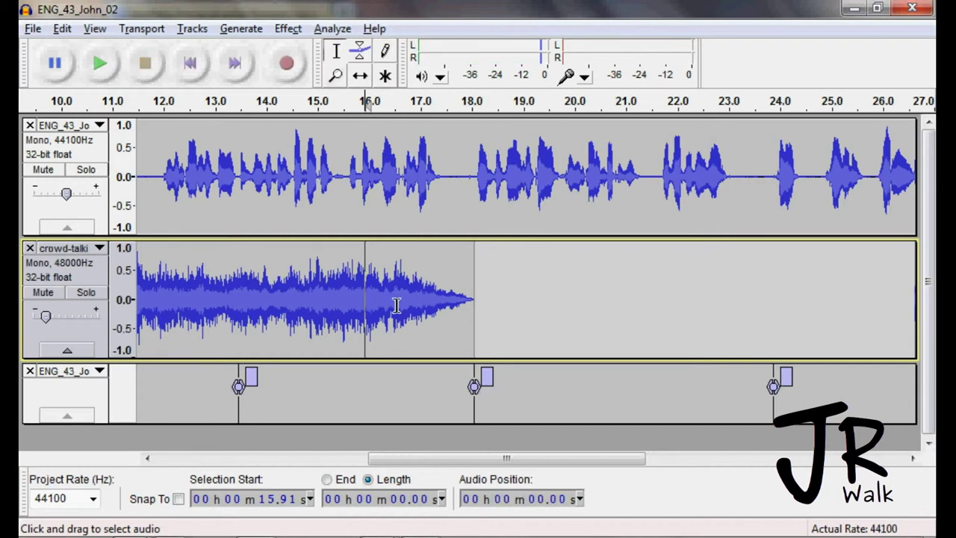
# Undo the short fade and apply a longer Fade Out to the crowd clip from about 15.65 s through its end.
pyautogui.moveTo(399, 305); pyautogui.dragTo(473, 305)
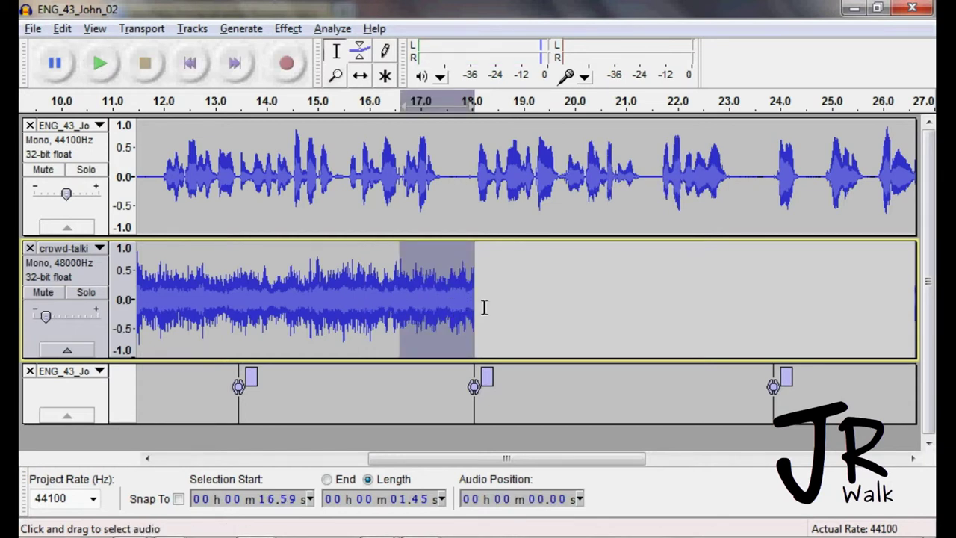
pyautogui.moveTo(351, 305); pyautogui.dragTo(492, 324)
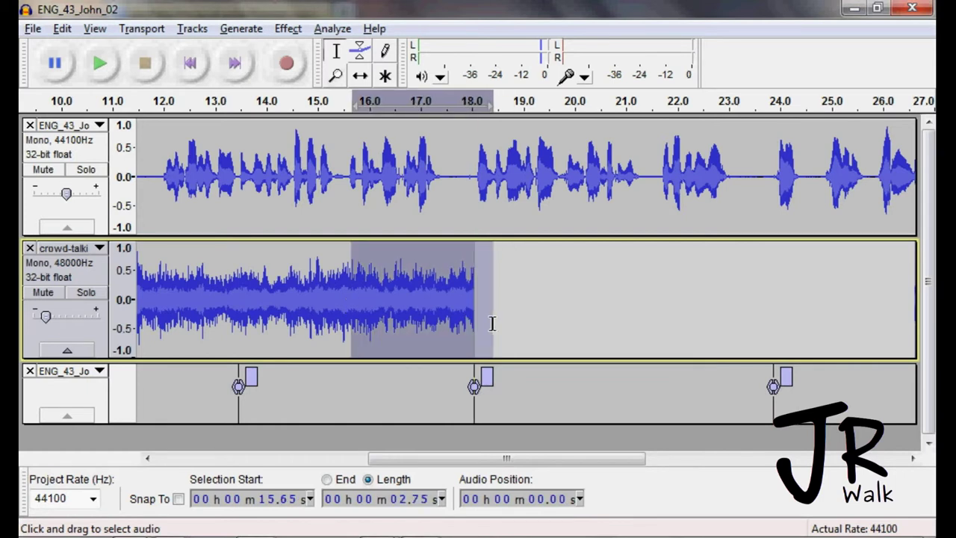
pyautogui.click(288, 28)
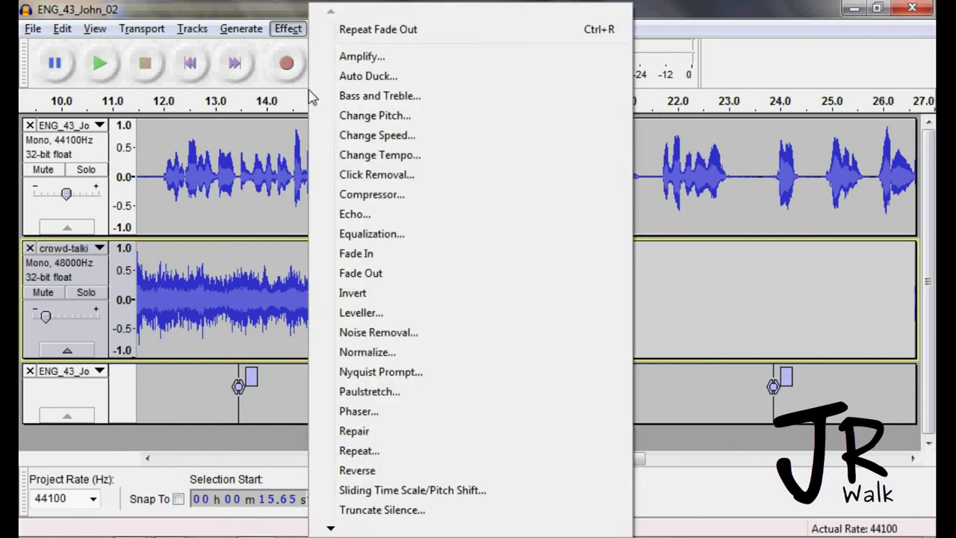
pyautogui.click(395, 275)
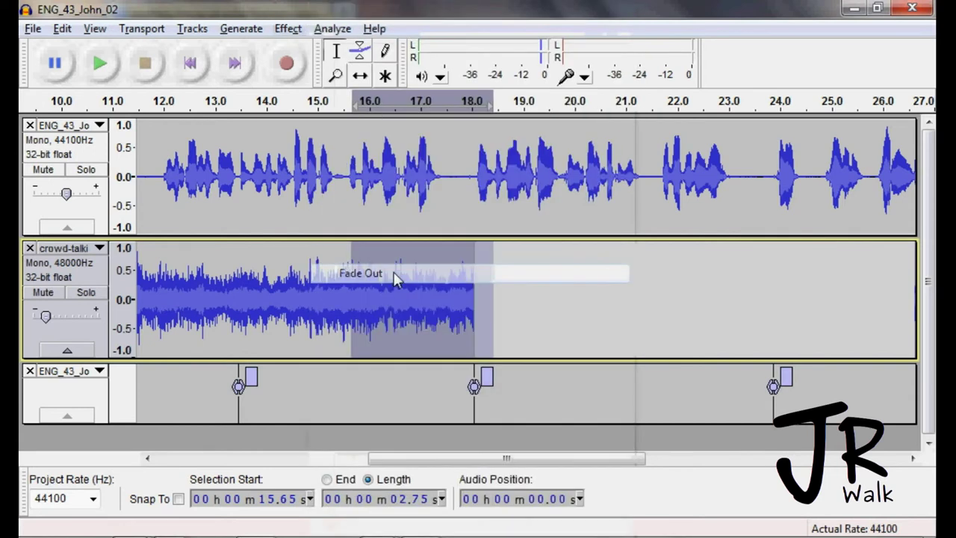
# Play the mix from about 15.16 s past the clip's end to check the longer fade, and review the whole timeline.
pyautogui.click(327, 307)
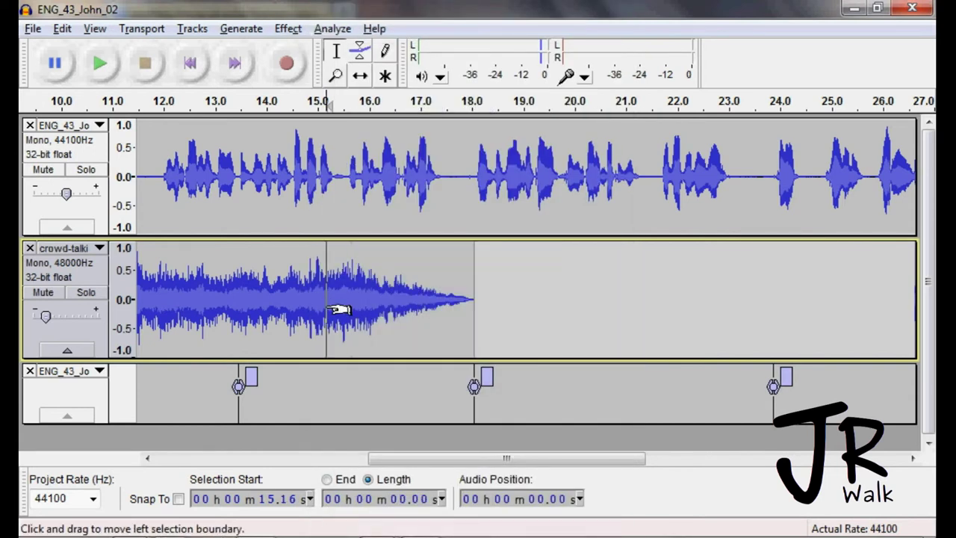
pyautogui.press('space')
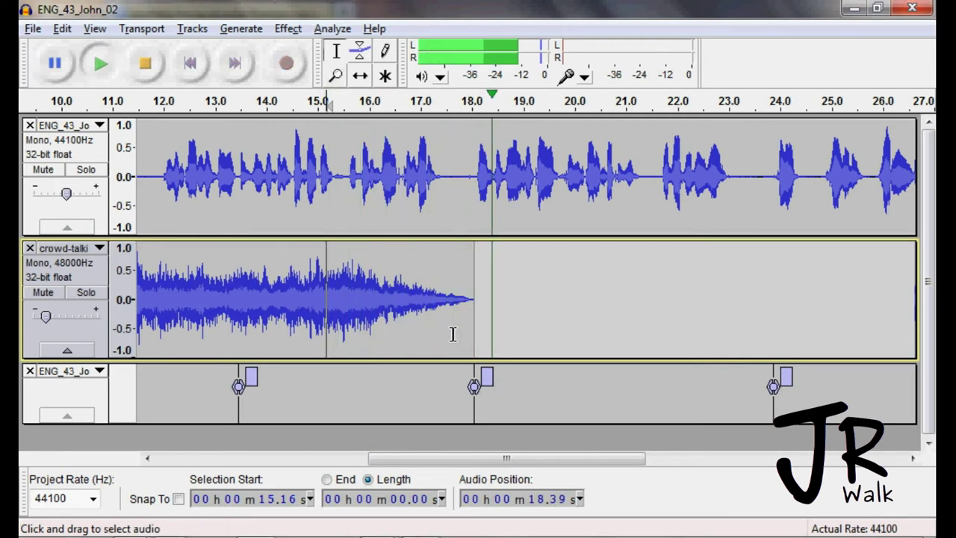
pyautogui.click(499, 325)
pyautogui.hotkey('ctrl', '3')
pyautogui.hotkey('ctrl', '3')
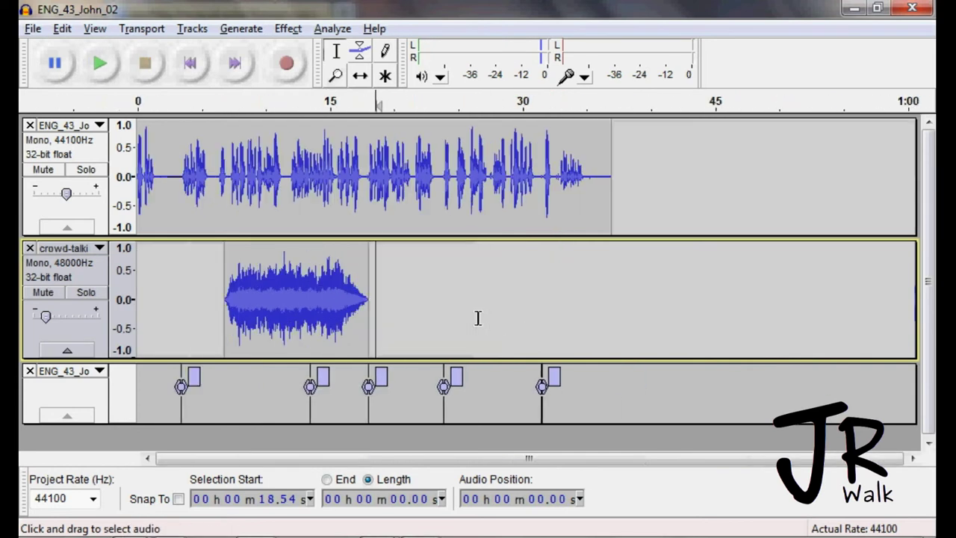